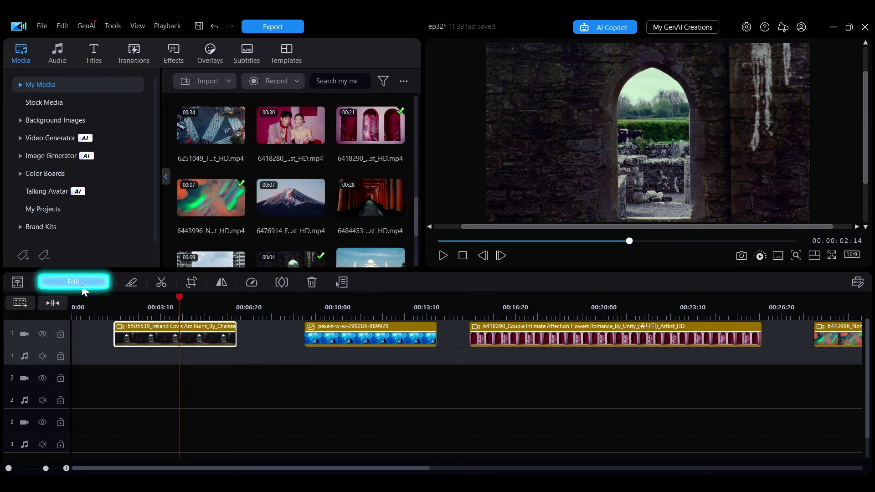
Step: Open the Advanced Mask Editing window for the Ireland arch-ruins clip
{"action": "left_click", "coordinate": [78, 282]}
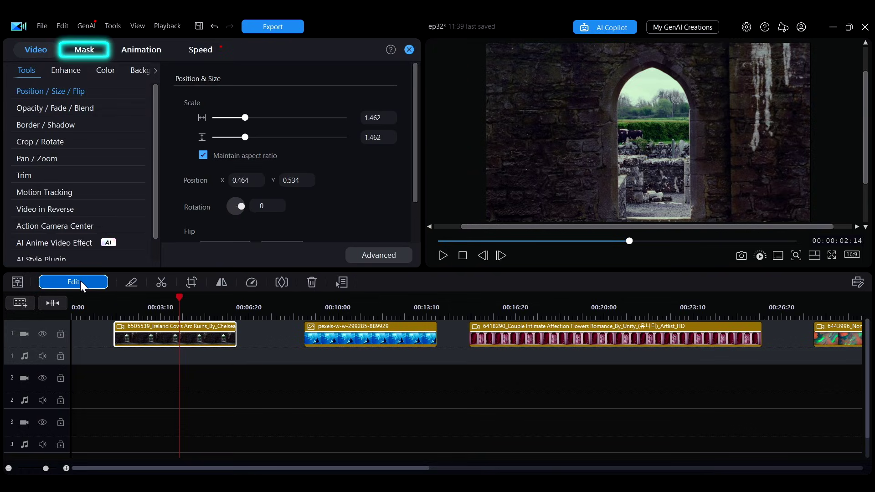
{"action": "left_click", "coordinate": [80, 49]}
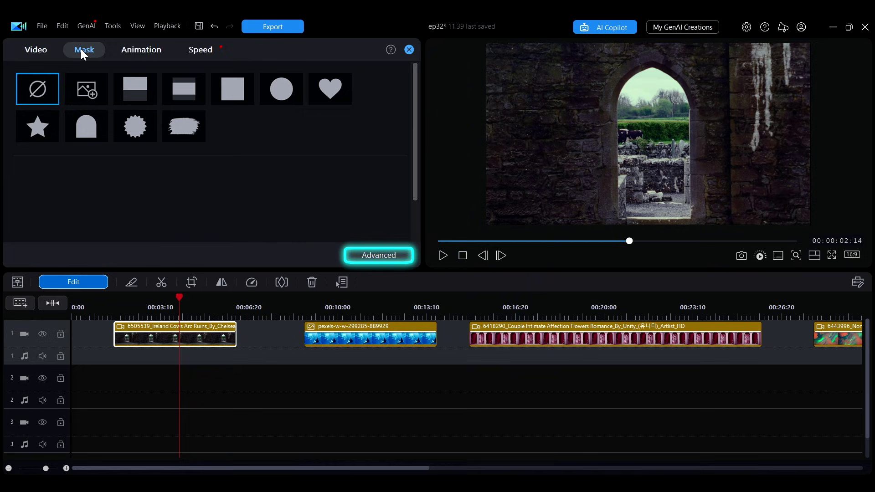
{"action": "left_click", "coordinate": [375, 255]}
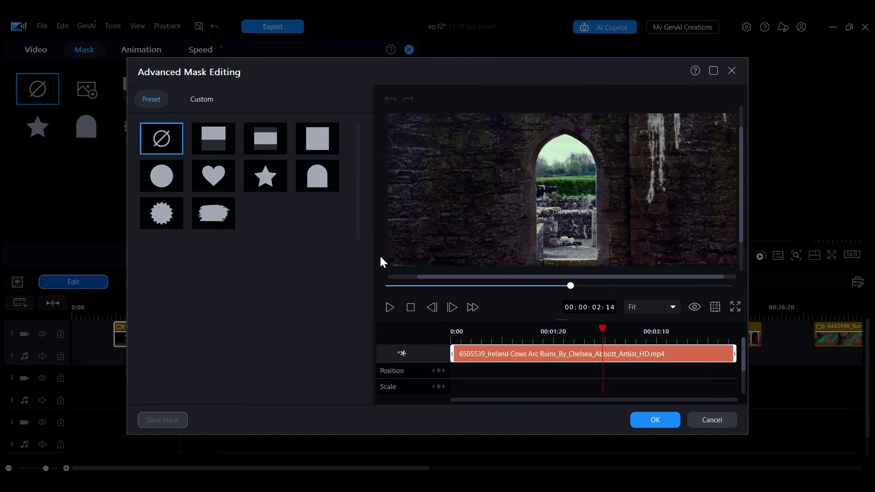
Step: Paint a custom brush mask over the archway, using the eraser and a larger brush size
{"action": "left_click", "coordinate": [203, 100]}
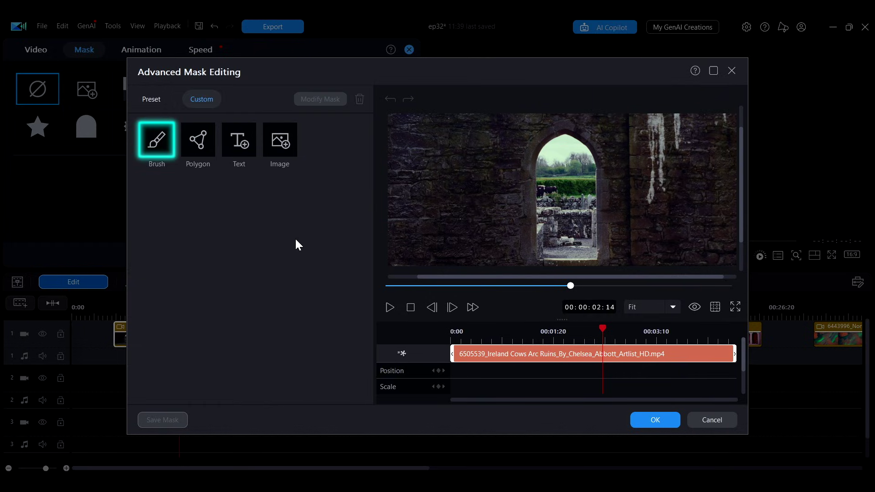
{"action": "left_click", "coordinate": [161, 143]}
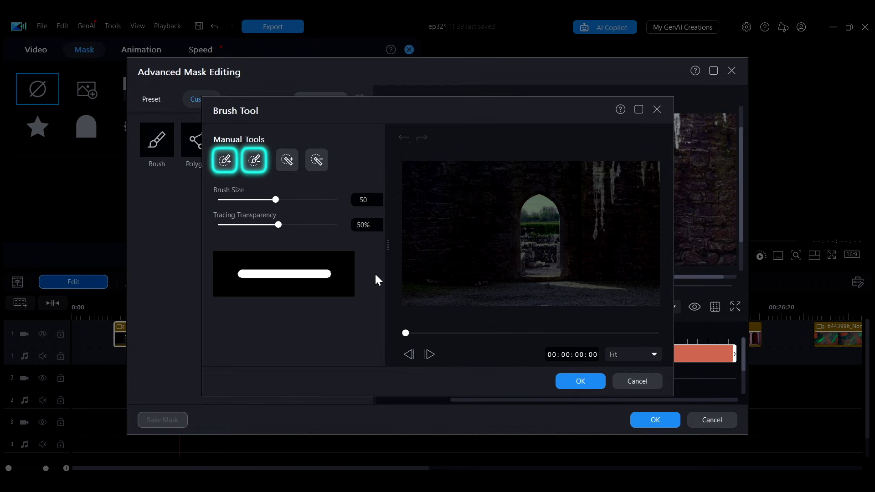
{"action": "mouse_move", "coordinate": [489, 190]}
{"action": "left_mouse_down"}
{"action": "mouse_move", "coordinate": [578, 198]}
{"action": "mouse_move", "coordinate": [577, 212]}
{"action": "mouse_move", "coordinate": [406, 285]}
{"action": "mouse_move", "coordinate": [532, 291]}
{"action": "left_mouse_up"}
{"action": "left_click", "coordinate": [255, 161]}
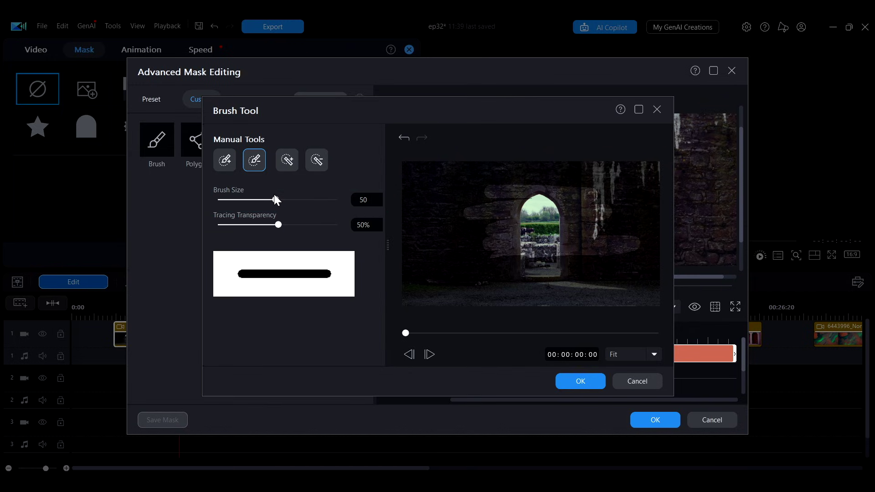
{"action": "left_click_drag", "start_coordinate": [276, 200], "coordinate": [339, 200]}
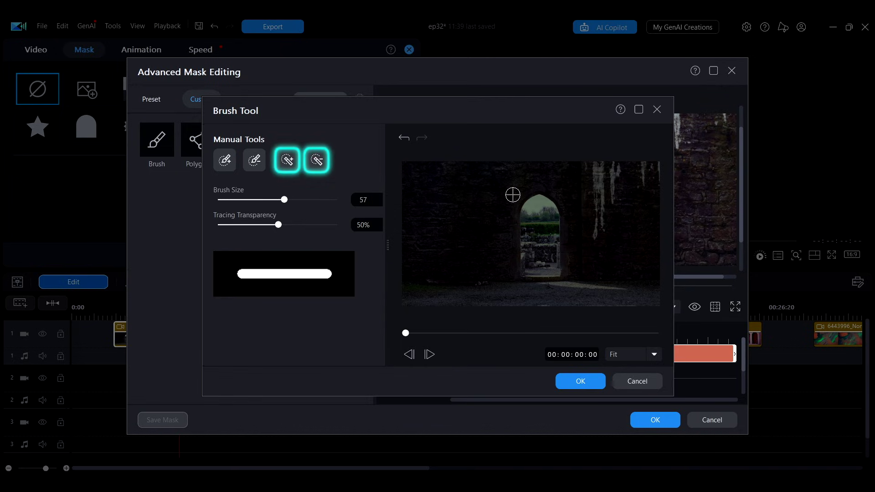
{"action": "mouse_move", "coordinate": [513, 196]}
{"action": "left_mouse_down"}
{"action": "mouse_move", "coordinate": [534, 231]}
{"action": "mouse_move", "coordinate": [506, 270]}
{"action": "left_mouse_up"}
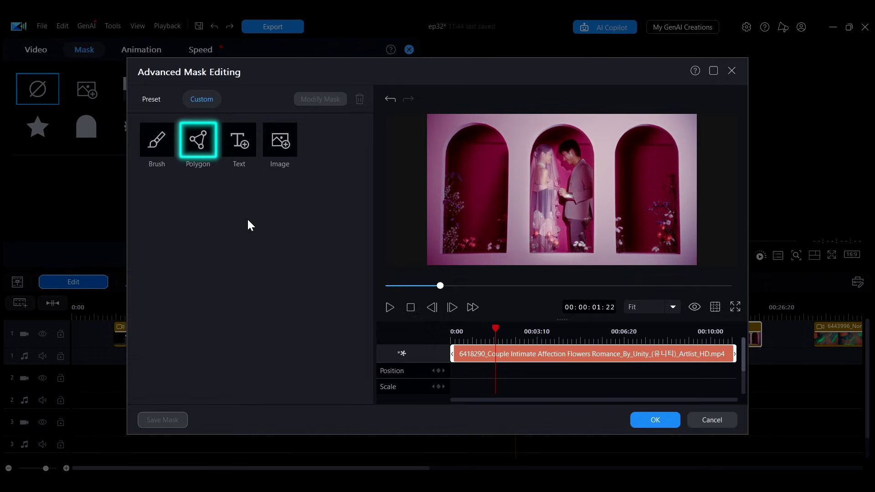
Step: Trace a closed polygon mask outline around the middle arch of the couple clip
{"action": "left_click", "coordinate": [201, 142]}
{"action": "left_click", "coordinate": [530, 253]}
{"action": "left_click", "coordinate": [528, 156]}
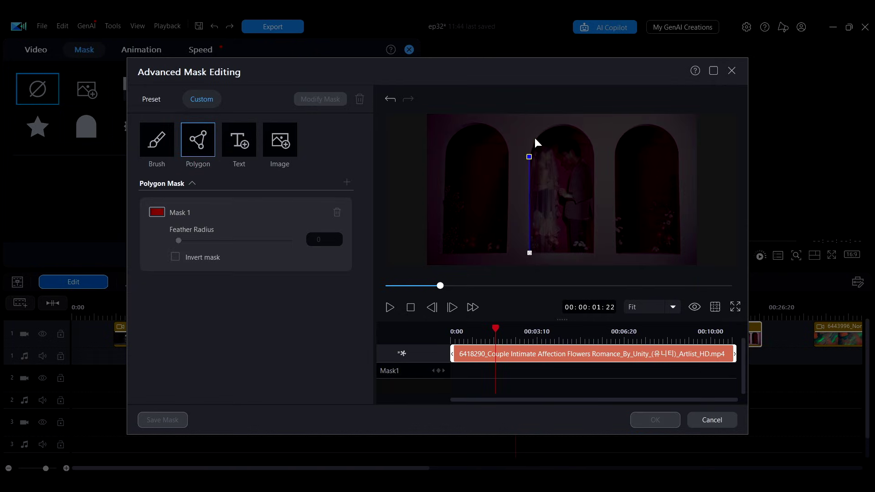
{"action": "left_click", "coordinate": [595, 172]}
{"action": "left_click", "coordinate": [593, 253]}
{"action": "left_click", "coordinate": [530, 253]}
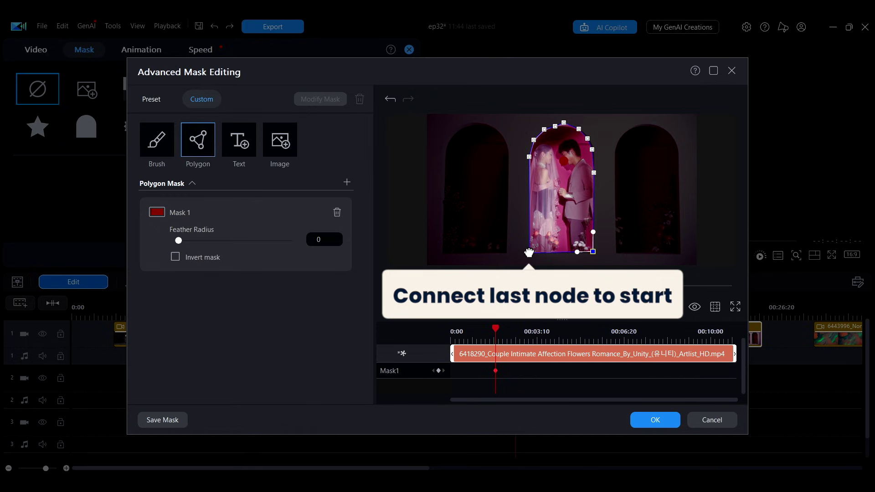
{"action": "scroll", "coordinate": [510, 257], "scroll_direction": "up", "scroll_amount": 3}
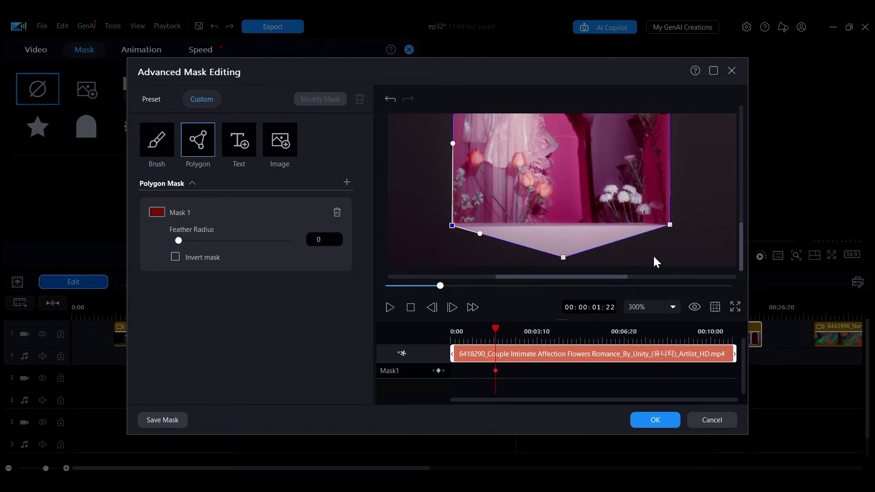
Step: Reshape the polygon's bottom curve handles and add an extra point on the curve
{"action": "left_click", "coordinate": [563, 258]}
{"action": "left_click_drag", "start_coordinate": [590, 249], "coordinate": [603, 257]}
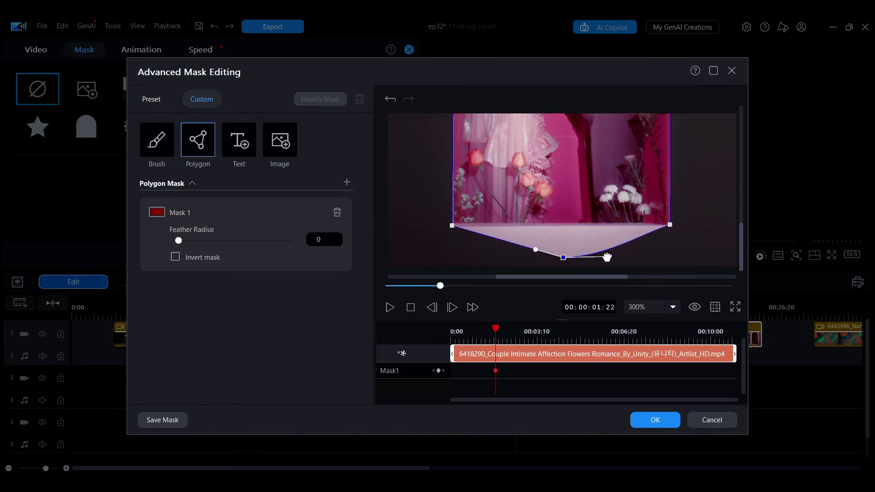
{"action": "left_click_drag", "start_coordinate": [535, 250], "coordinate": [510, 258]}
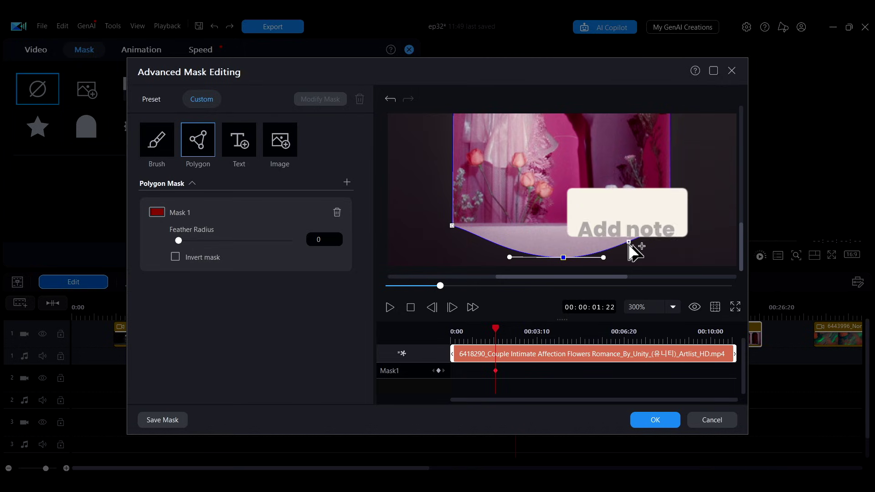
{"action": "left_click", "coordinate": [626, 241]}
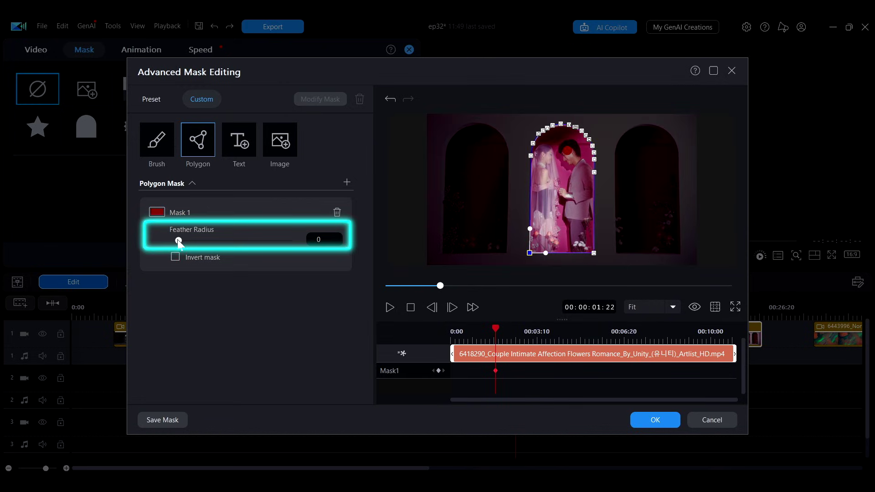
Step: Feather the arch mask to radius 7, leave it non-inverted, and open Northern Lights masking
{"action": "mouse_move", "coordinate": [179, 241]}
{"action": "left_mouse_down"}
{"action": "mouse_move", "coordinate": [194, 241]}
{"action": "mouse_move", "coordinate": [180, 239]}
{"action": "left_mouse_up"}
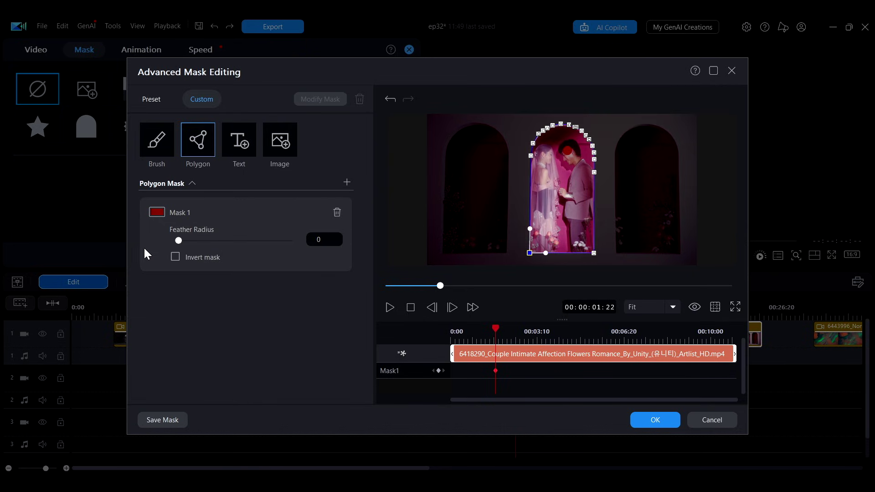
{"action": "left_click", "coordinate": [175, 257]}
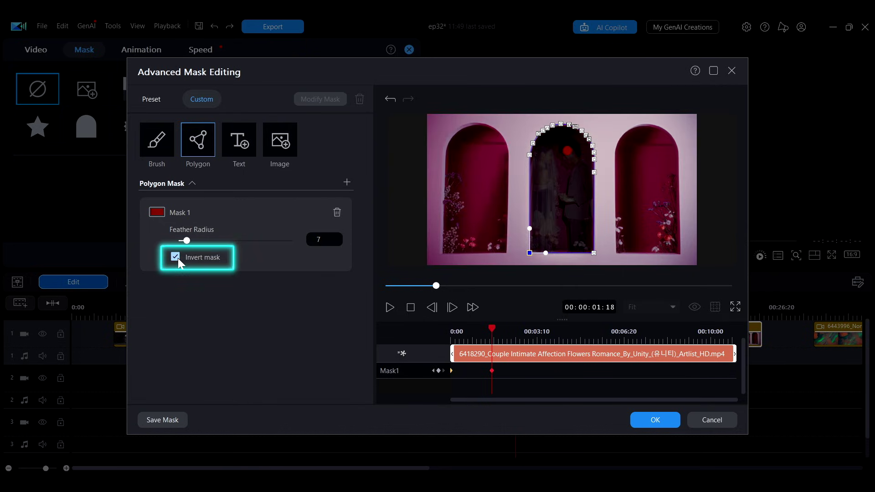
{"action": "left_click", "coordinate": [176, 257]}
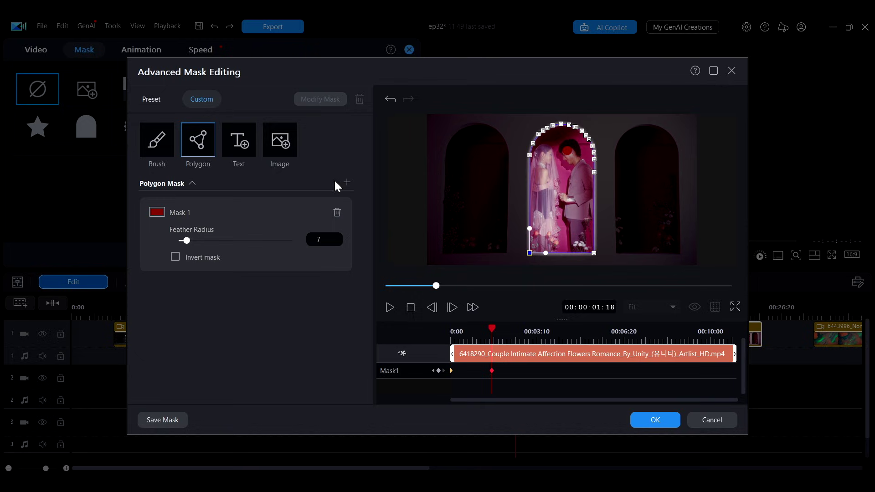
{"action": "left_click", "coordinate": [347, 183]}
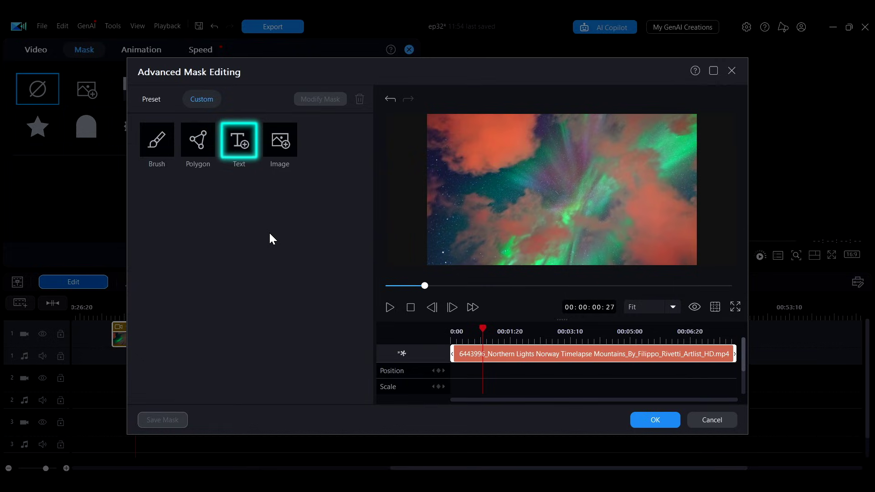
Step: Create a text mask reading TEXT in Segoe UI Black, size 48, letter spacing 12
{"action": "left_click", "coordinate": [249, 149]}
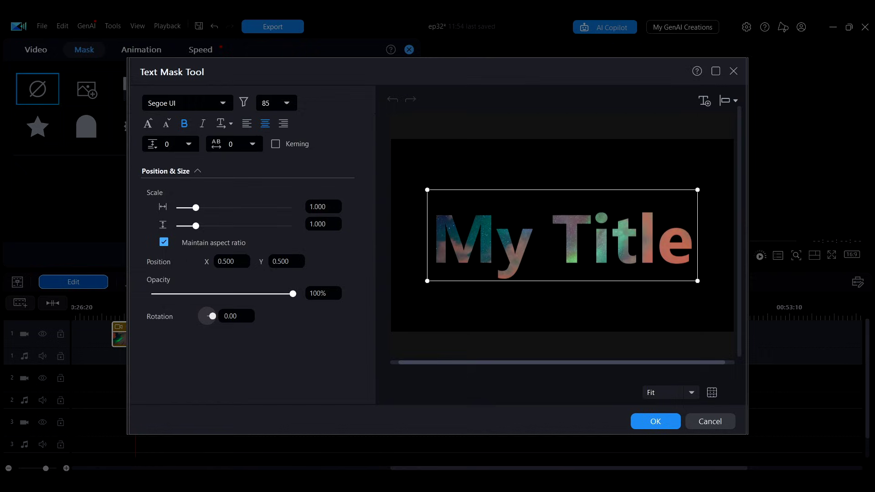
{"action": "double_click", "coordinate": [590, 237]}
{"action": "type", "text": "TEXT"}
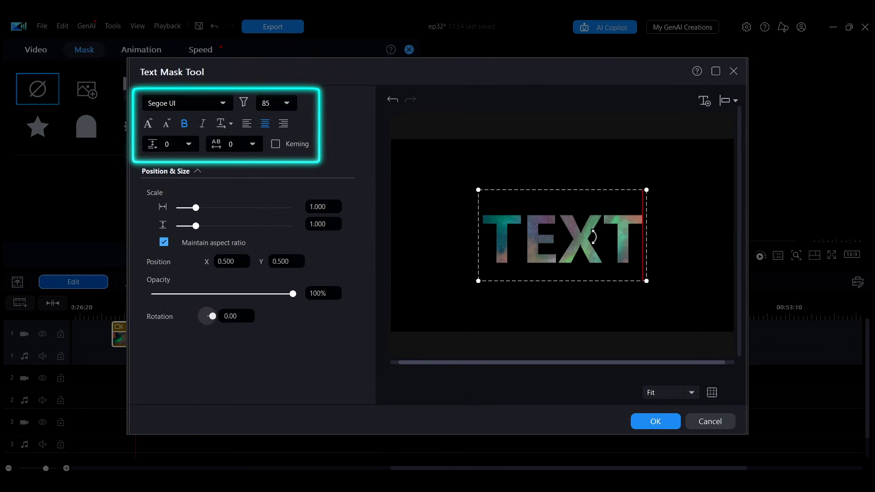
{"action": "left_click", "coordinate": [222, 103]}
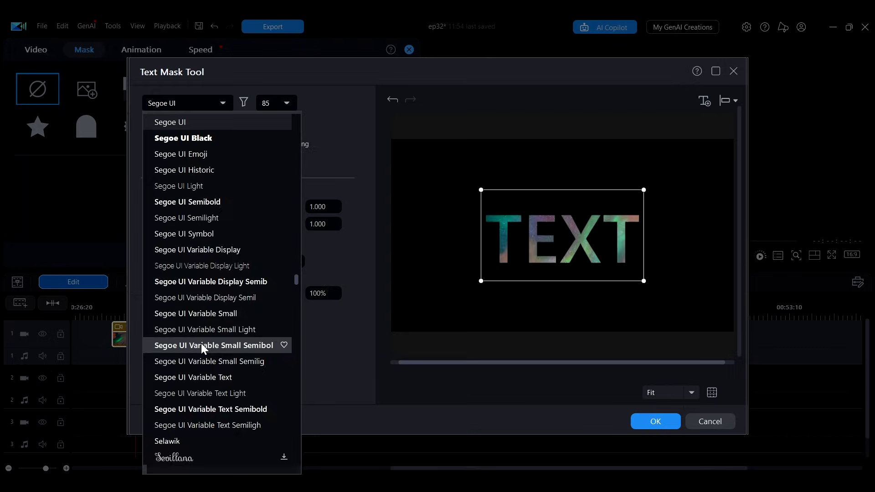
{"action": "left_click", "coordinate": [185, 135]}
{"action": "left_click", "coordinate": [287, 103]}
{"action": "left_click_drag", "start_coordinate": [295, 155], "coordinate": [294, 199]}
{"action": "left_click", "coordinate": [269, 220]}
{"action": "left_click", "coordinate": [252, 143]}
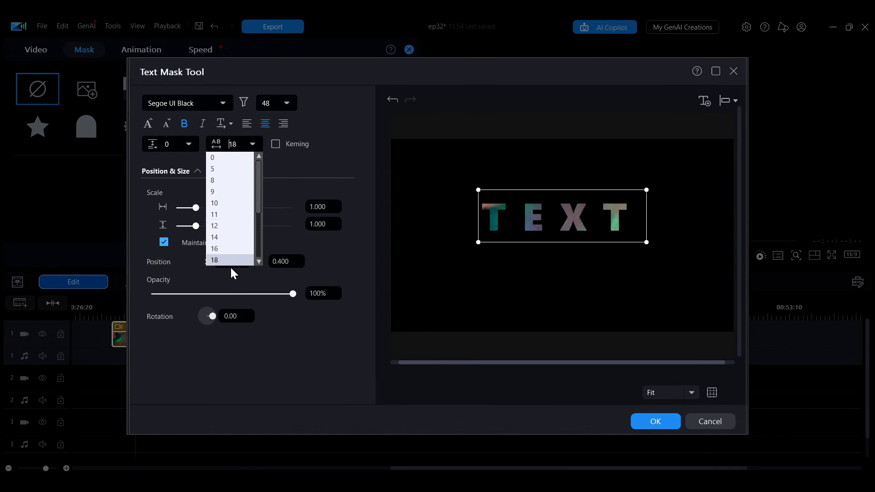
{"action": "left_click", "coordinate": [230, 264]}
Step: Move the TEXT title near the top, then add and delete a second TEXT2 title
{"action": "left_click_drag", "start_coordinate": [568, 212], "coordinate": [573, 118]}
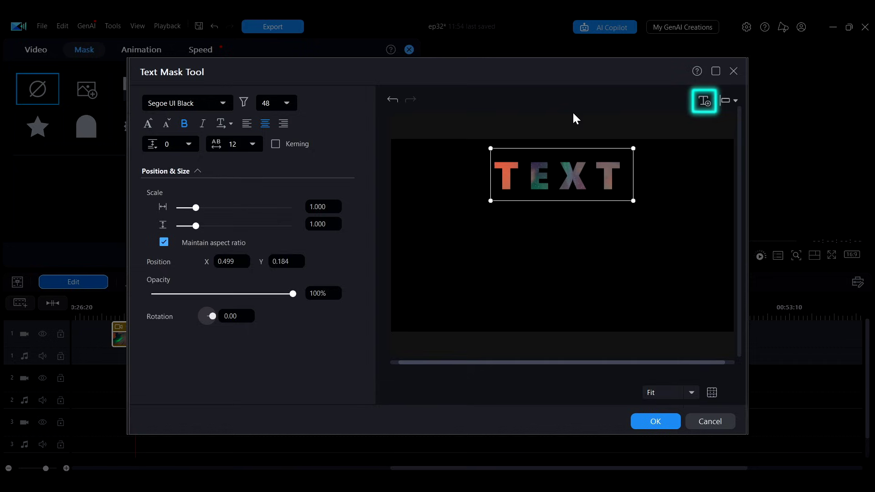
{"action": "left_click", "coordinate": [701, 102]}
{"action": "type", "text": "TEXT2"}
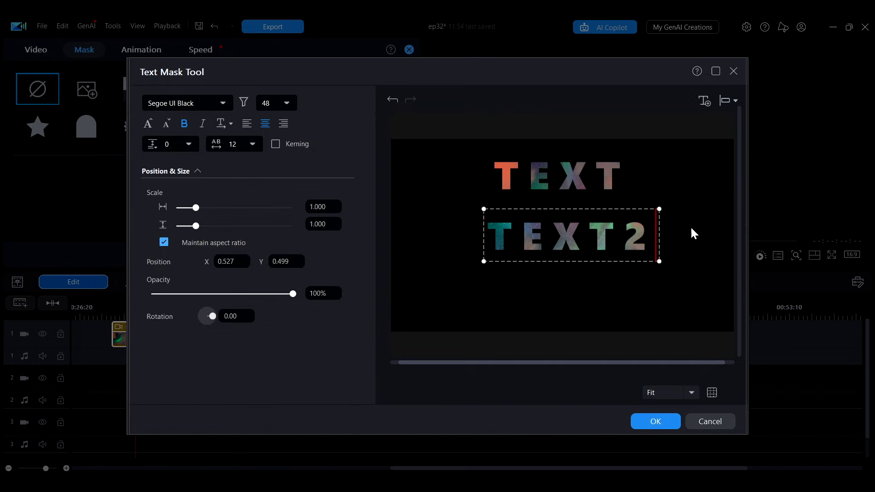
{"action": "left_click", "coordinate": [621, 204]}
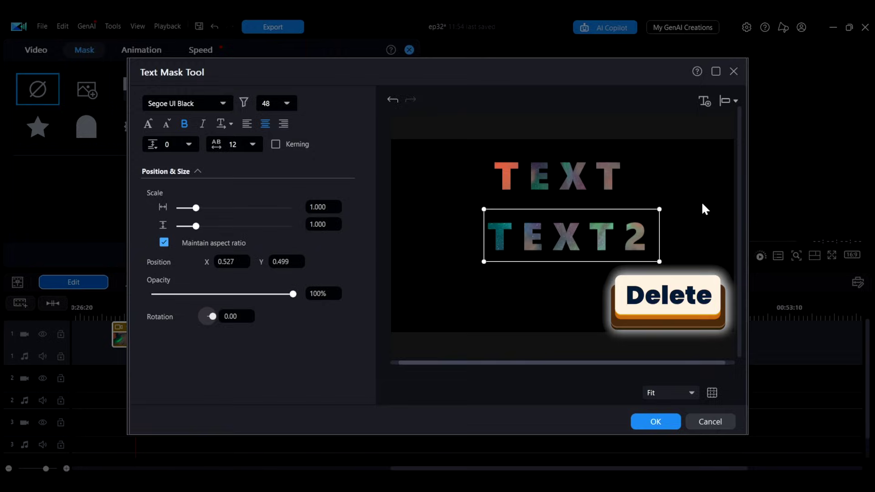
{"action": "key", "text": "Delete"}
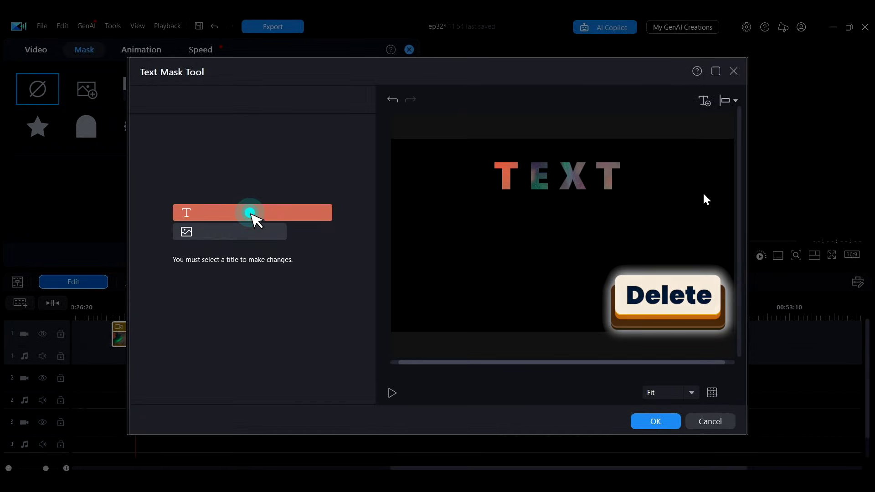